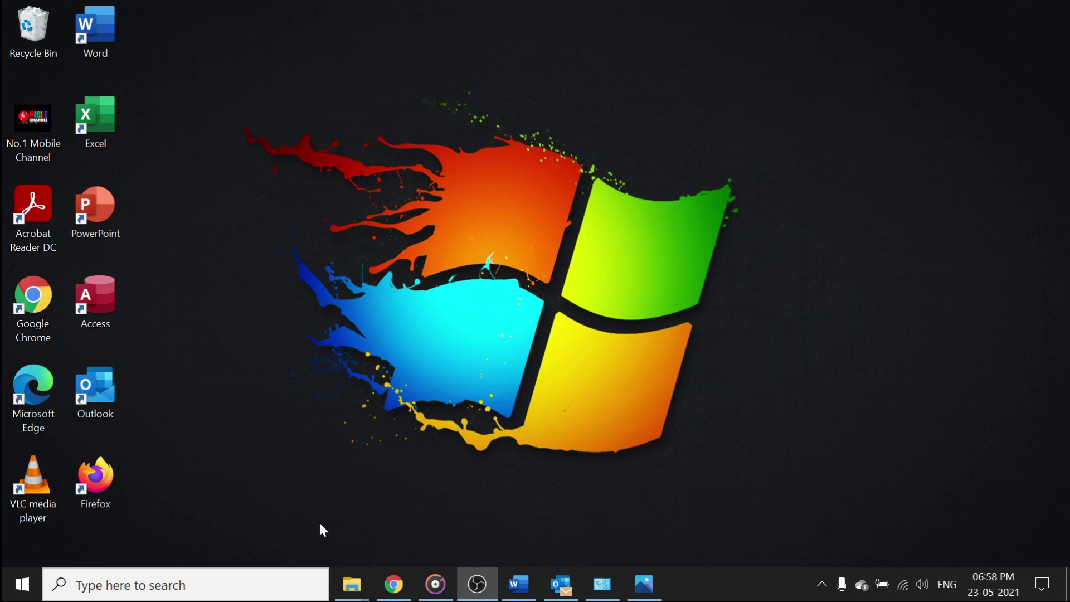
Open Outlook and check the Account Settings list, which shows the single IMAP/SMTP account
left_click(560, 584)
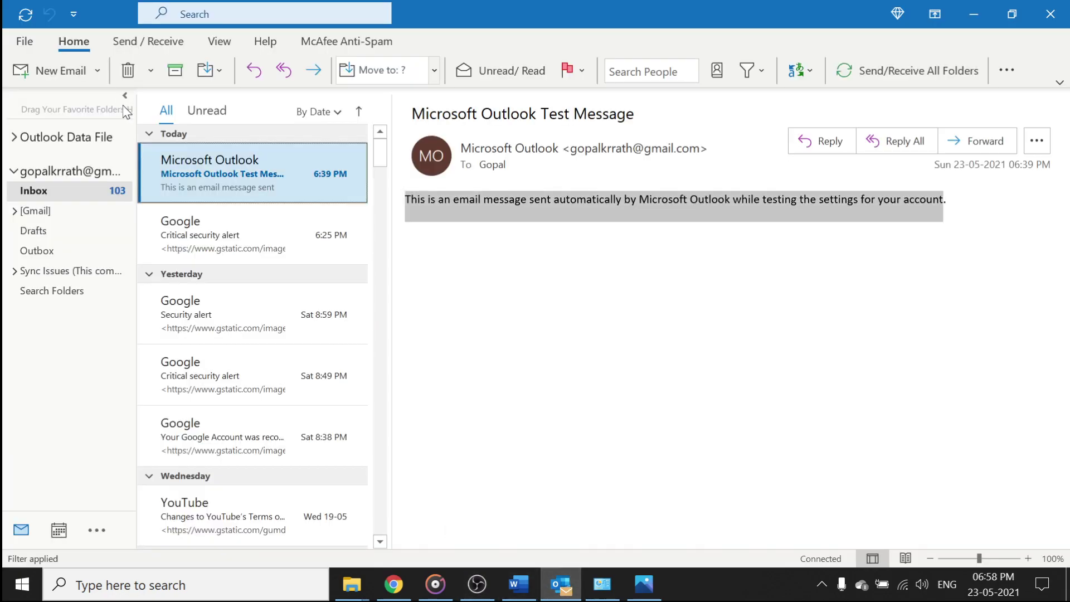
left_click(27, 43)
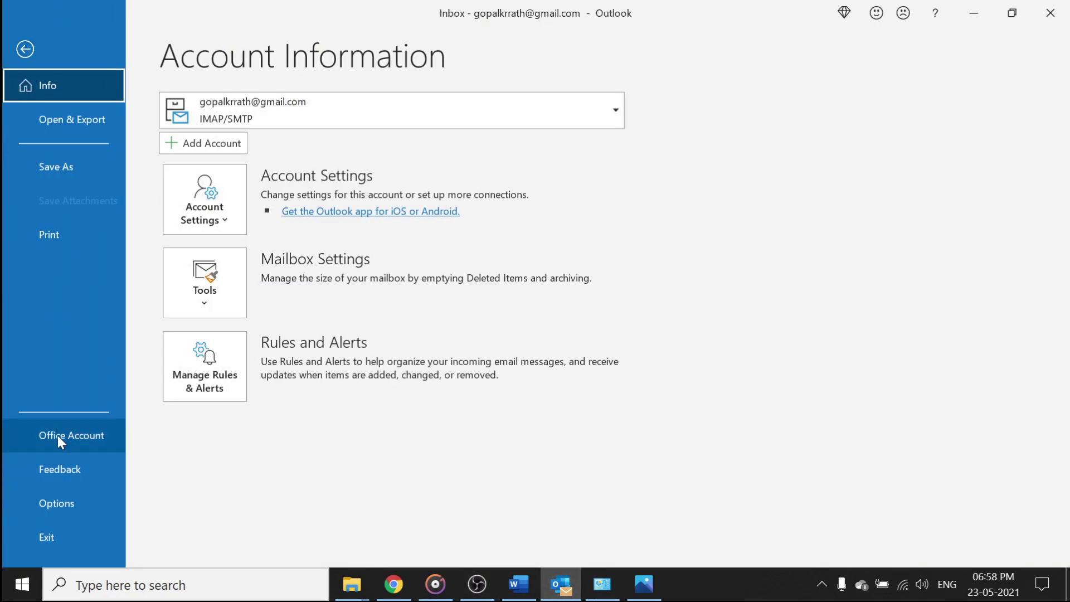
left_click(206, 229)
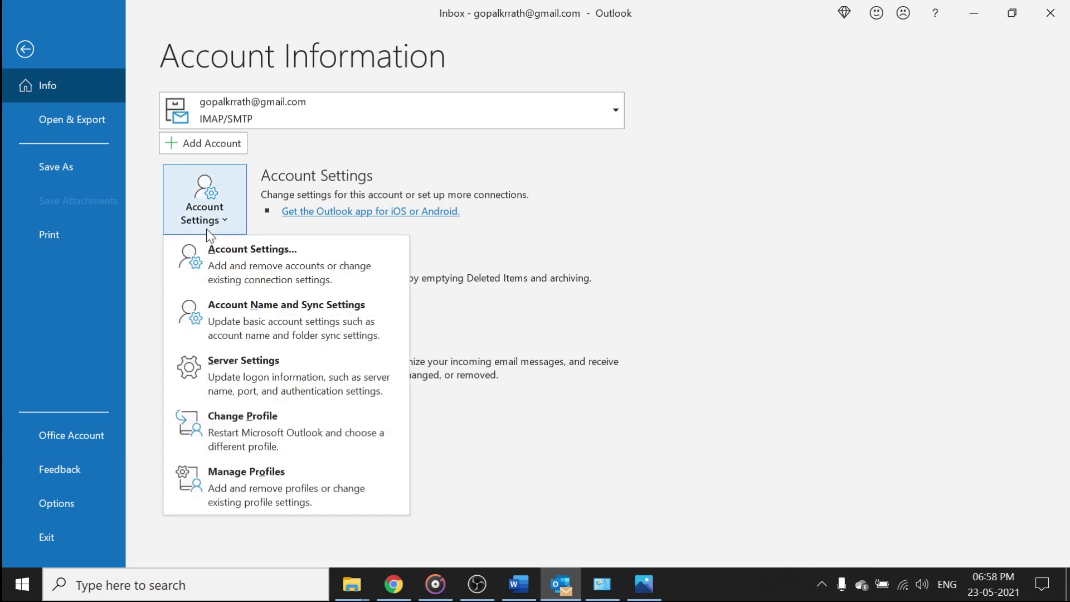
left_click(253, 272)
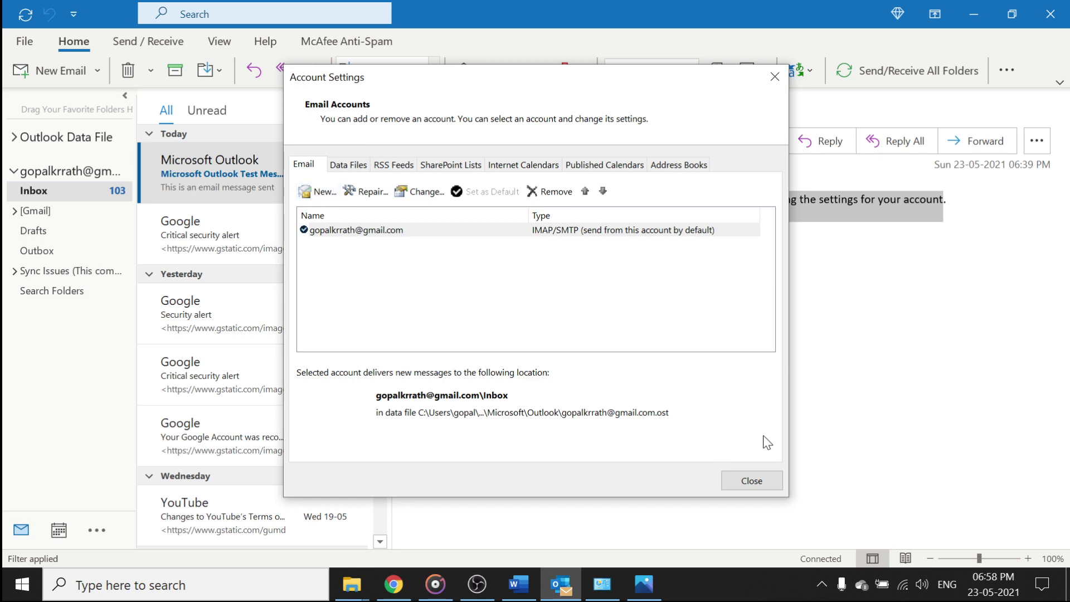
left_click(752, 480)
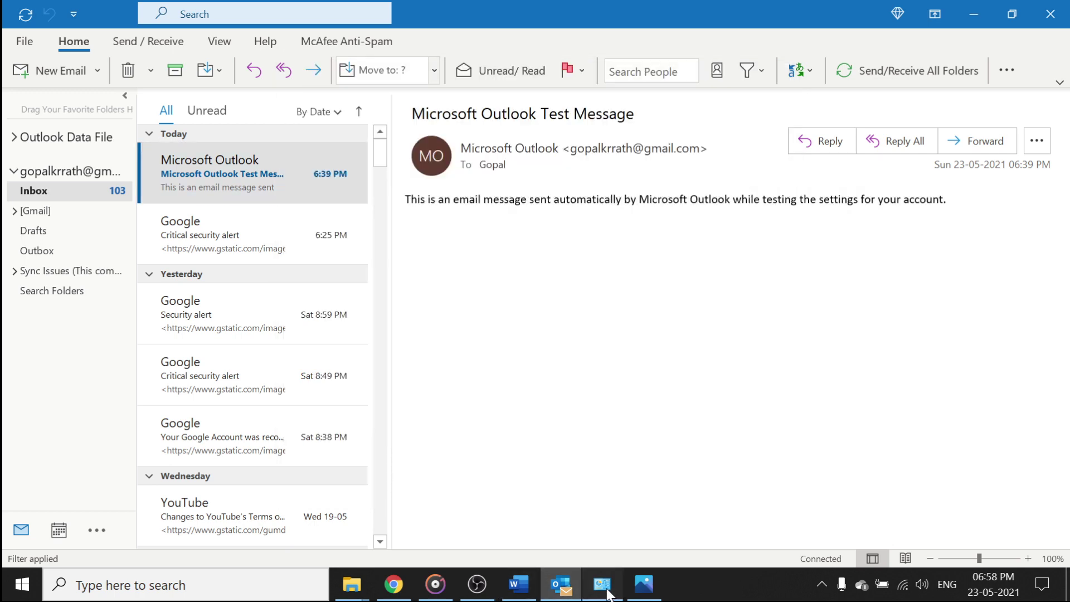
Start a new email account from Control Panel's Mail Setup Email Accounts list
left_click(604, 582)
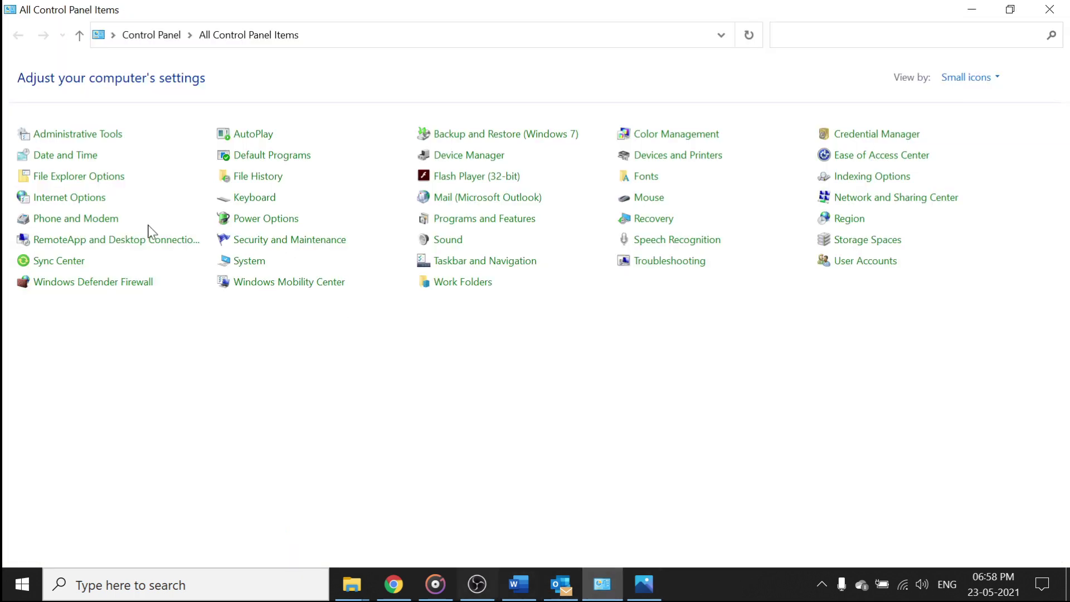
left_click(456, 200)
left_click(457, 194)
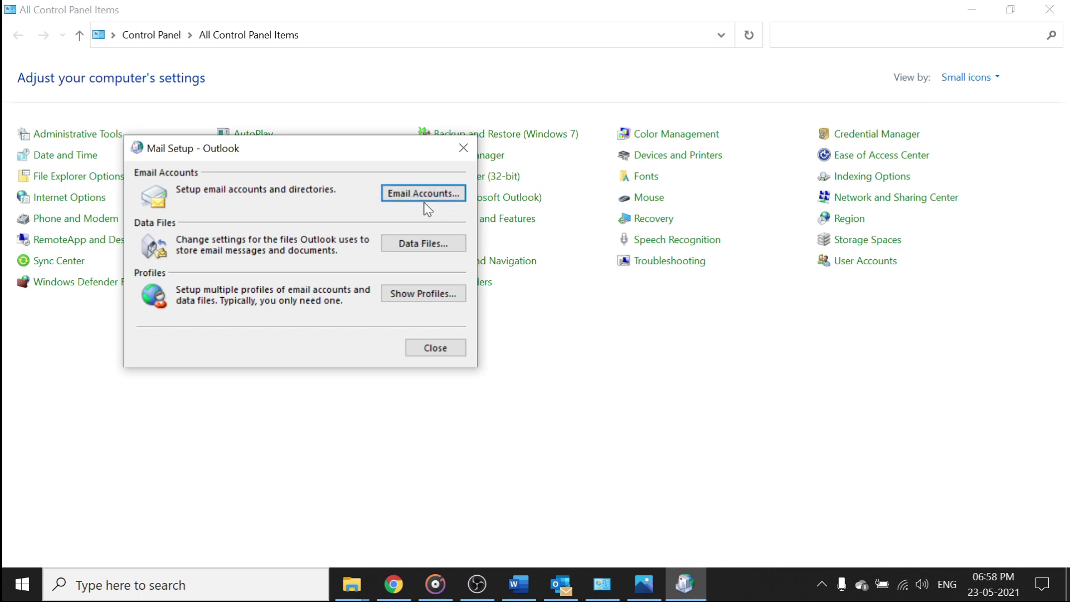
left_click_drag(223, 76, 447, 79)
left_click(308, 194)
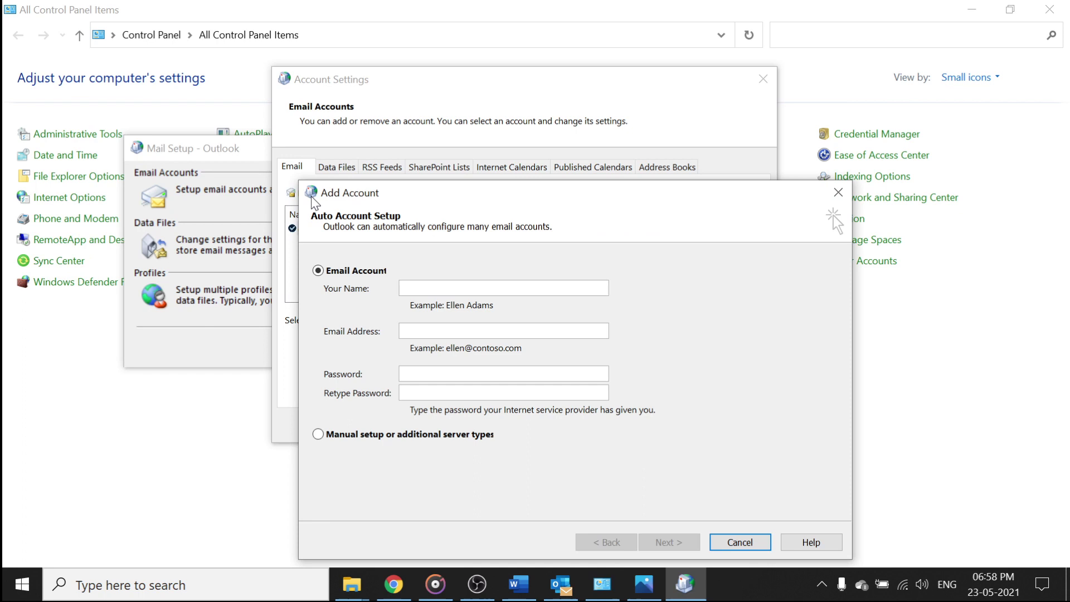
left_click_drag(581, 202, 613, 78)
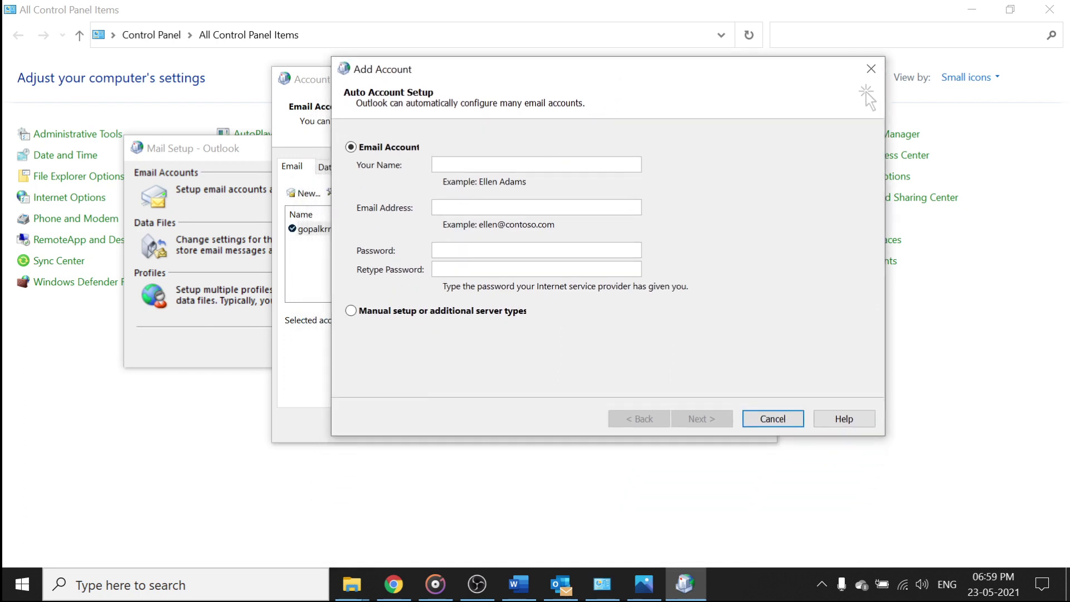
Enter the account holder's name, email address and password in the Add Account form
type("Gopal ")
type("2nd")
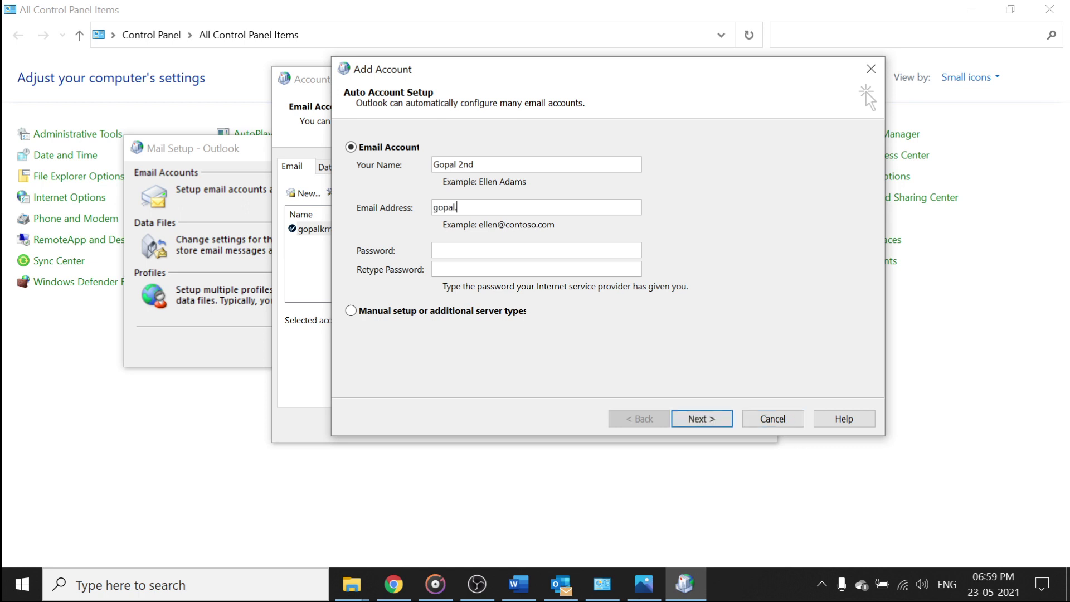
key("Tab")
type("**********************")
left_click(702, 417)
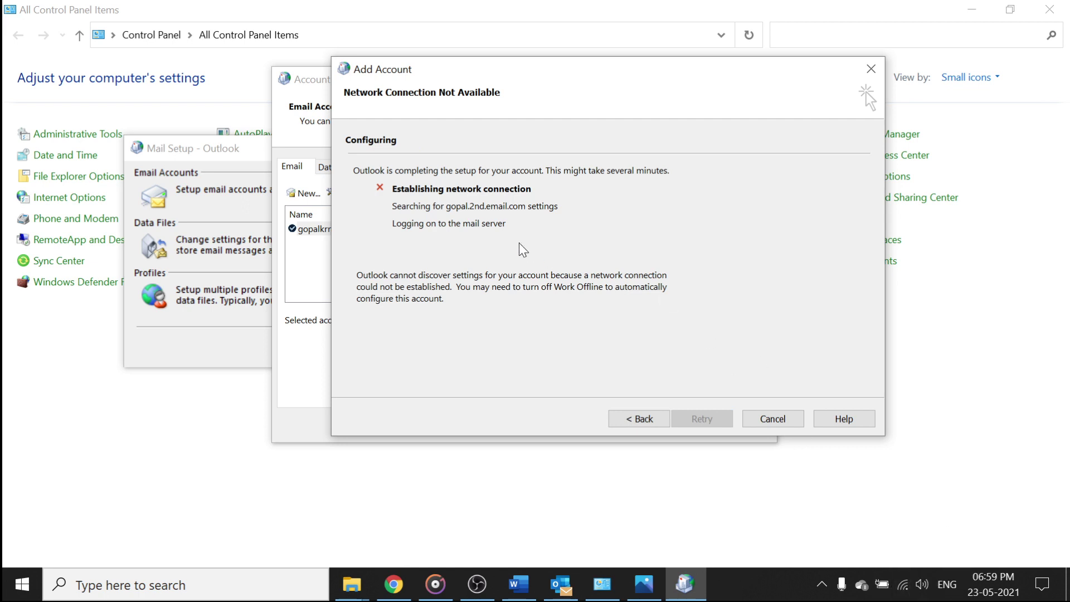
left_click(638, 420)
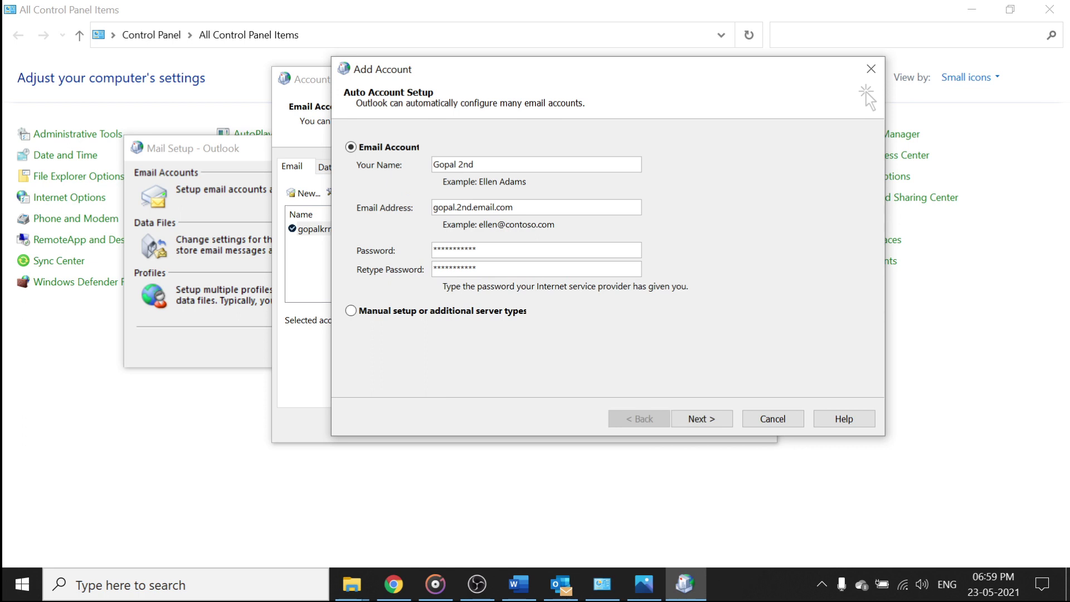
type("@gmail")
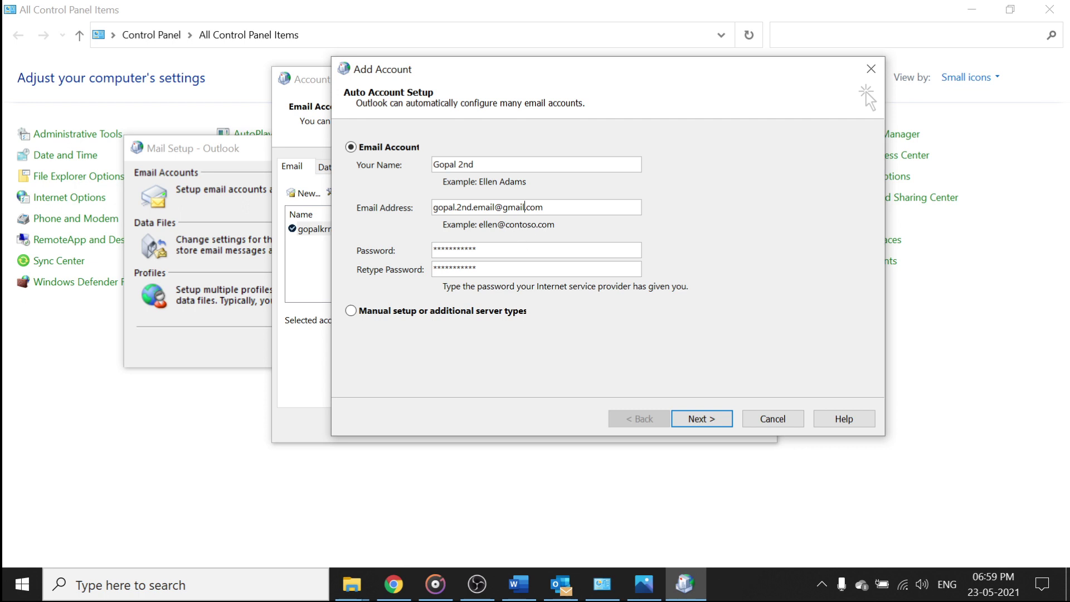
left_click(691, 420)
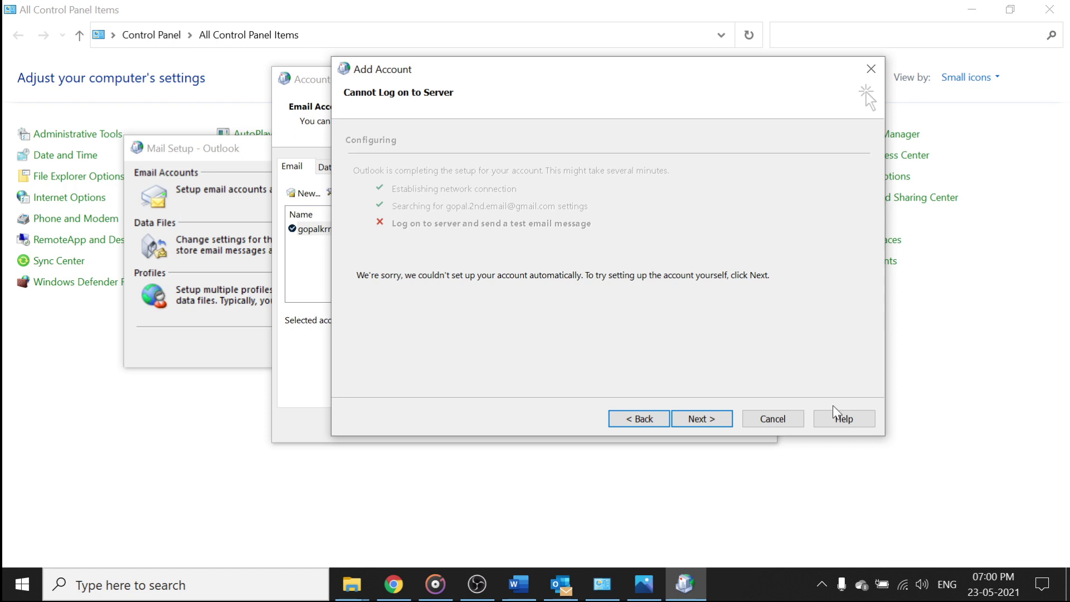
left_click(647, 420)
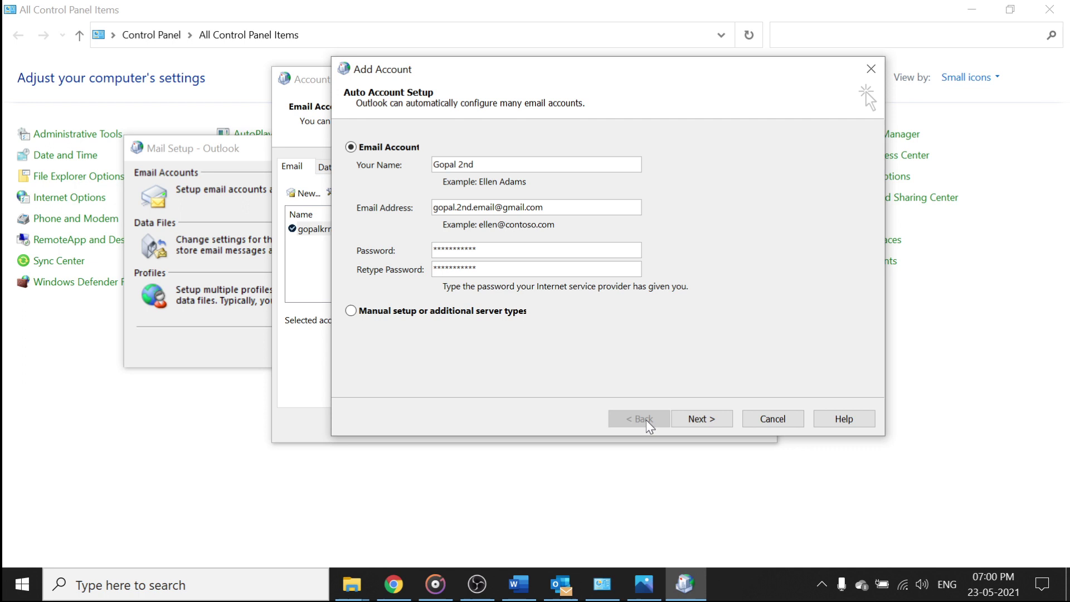
Enable POP for all mail in Gmail's Forwarding and POP/IMAP settings and save the change
left_click(397, 591)
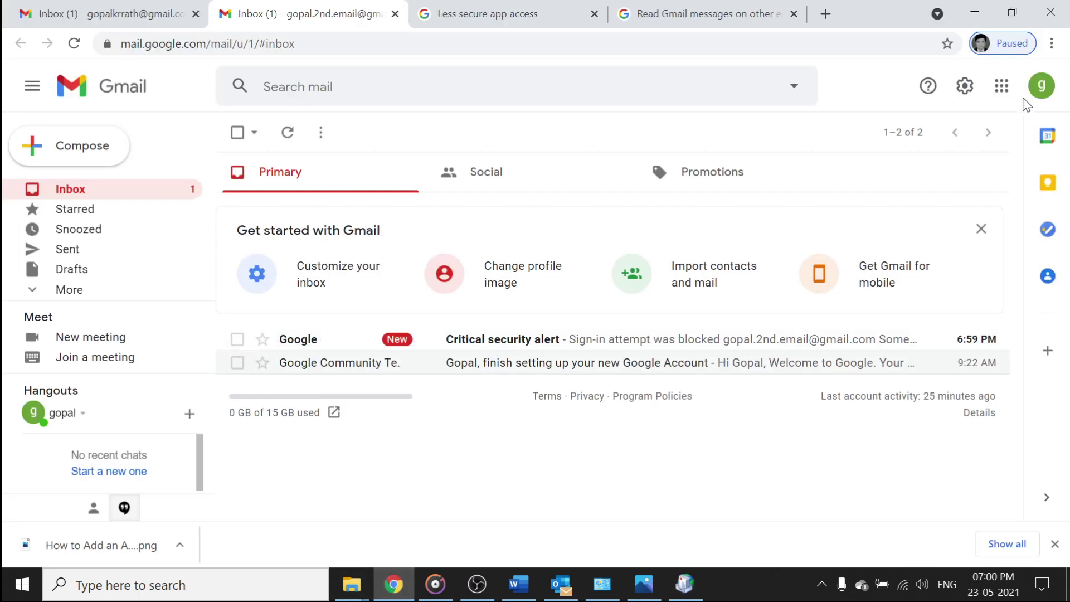
left_click(967, 90)
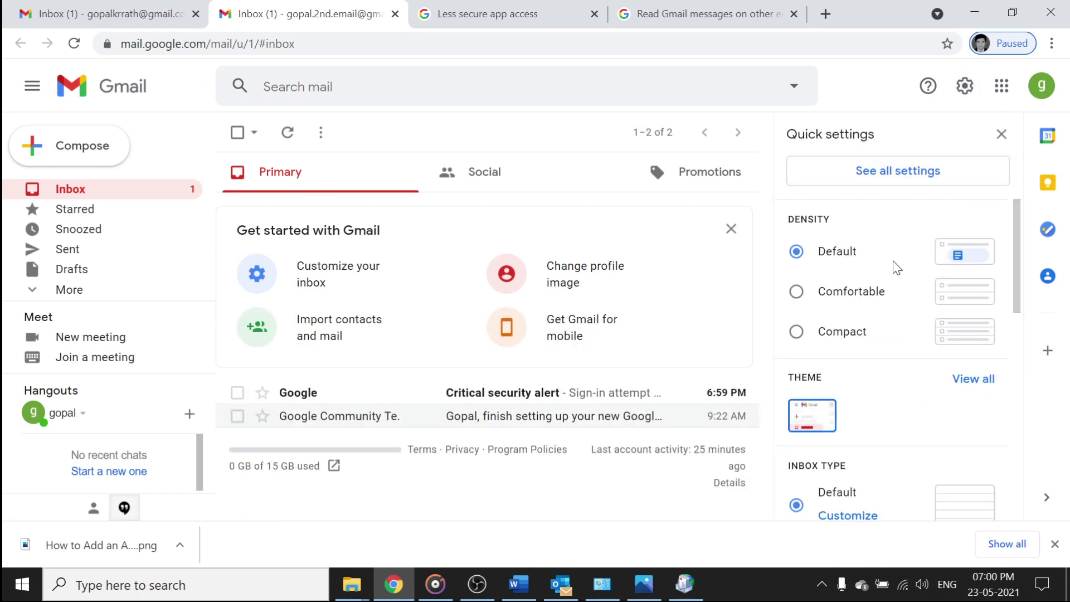
left_click(888, 175)
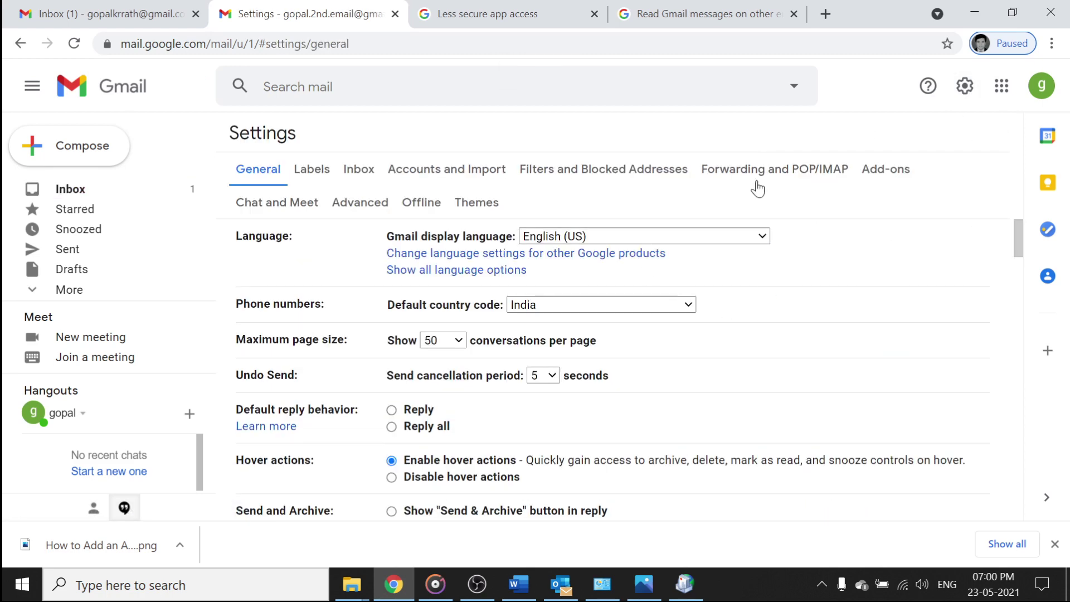
left_click(767, 169)
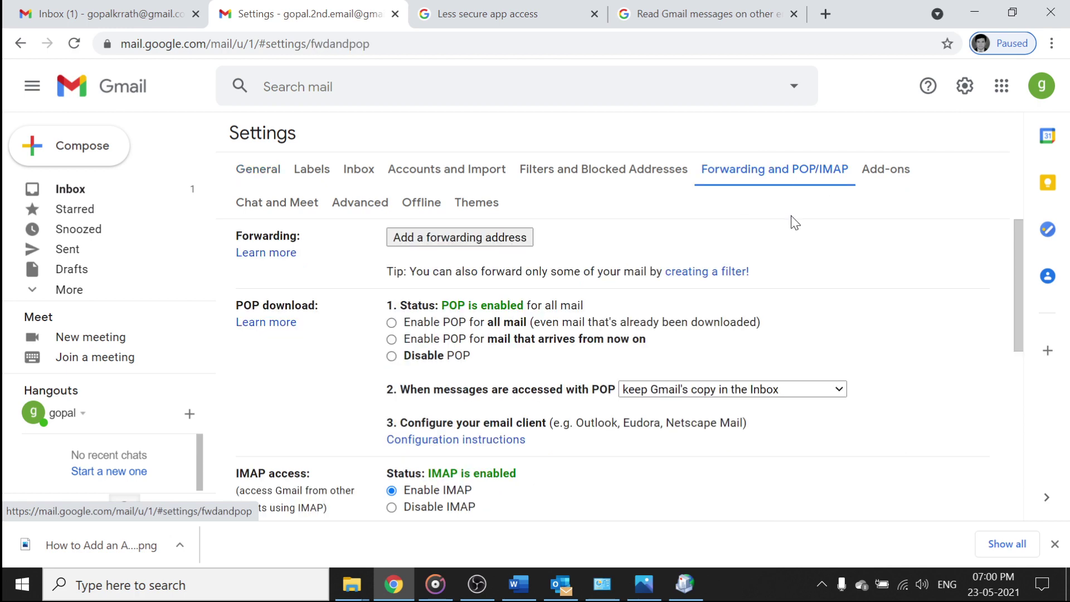
left_click(391, 322)
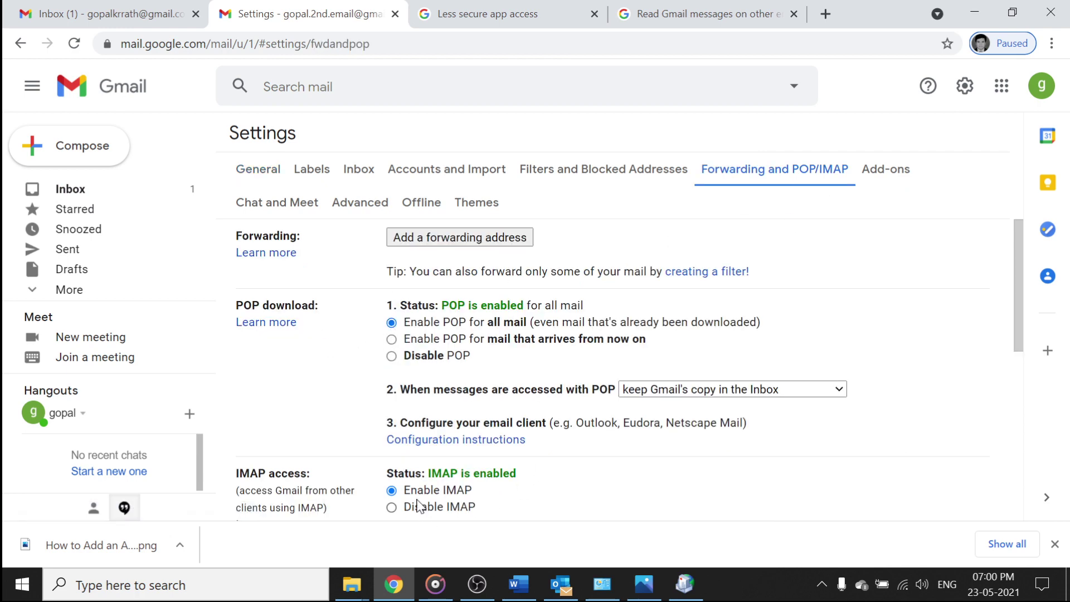
scroll(563, 423, "down", 6)
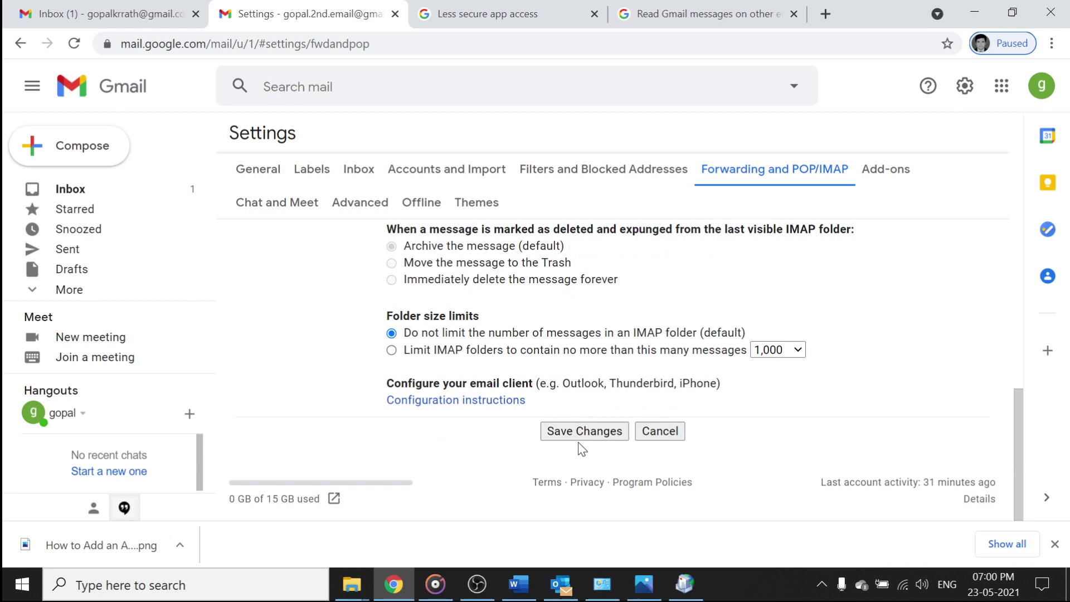
left_click(581, 435)
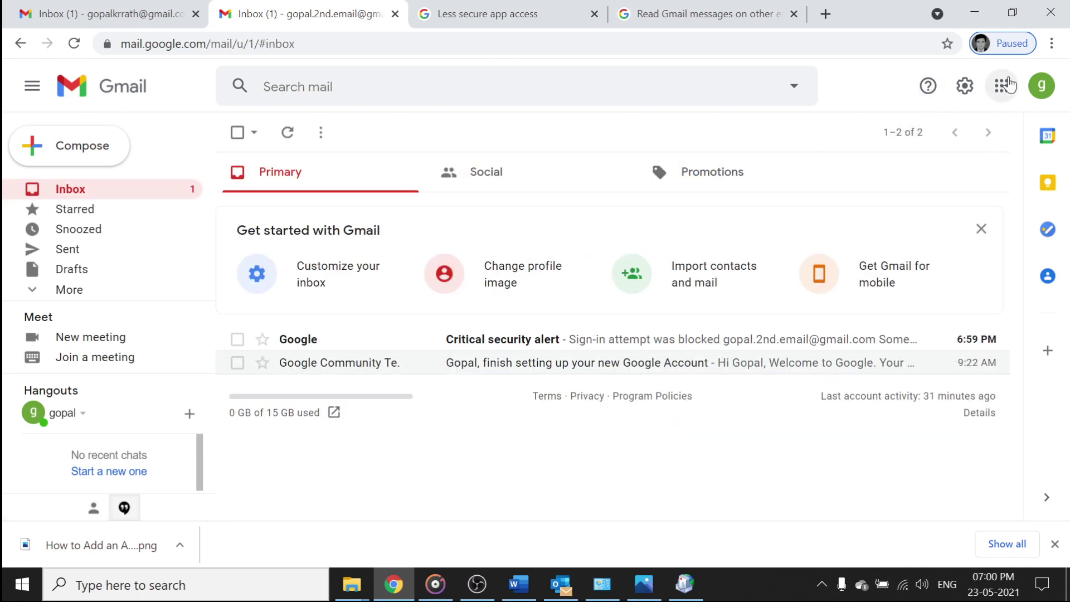
Switch 'Allow less secure apps' to ON on the second Google account's Security page
left_click(1042, 85)
left_click(900, 280)
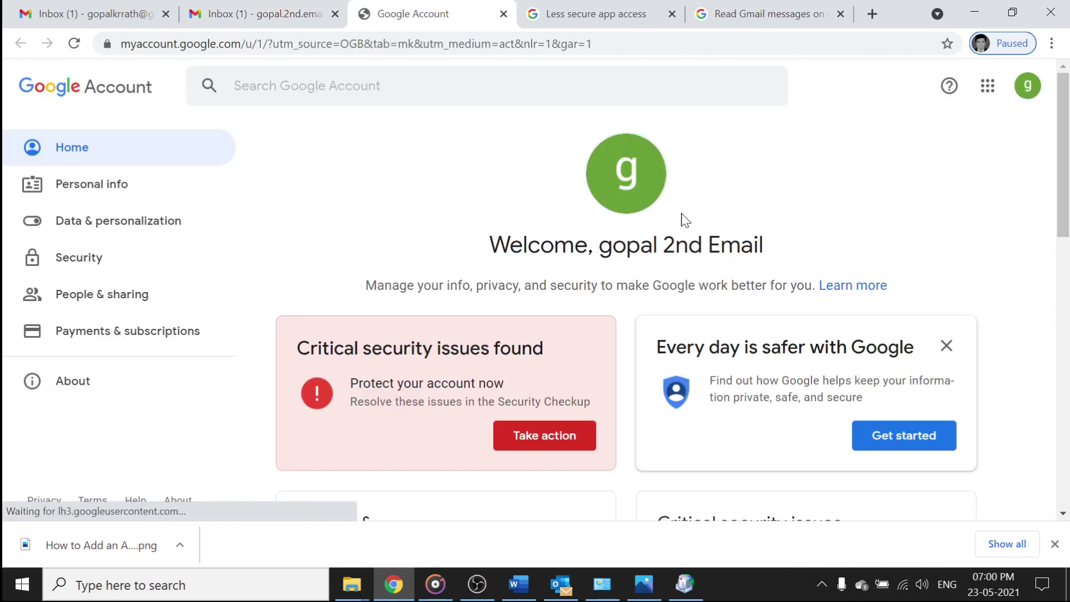
left_click(127, 260)
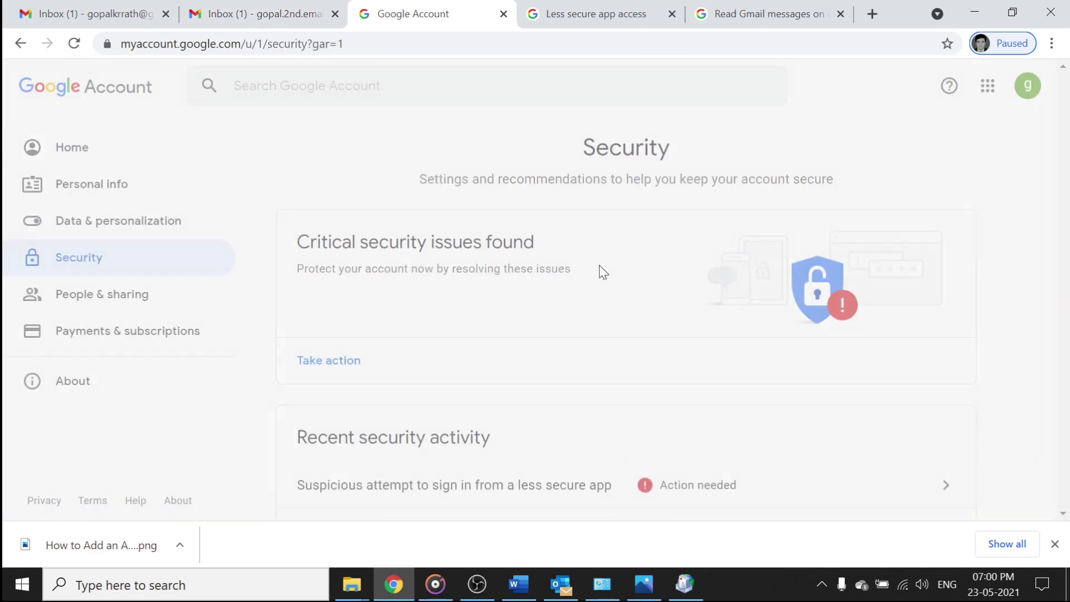
scroll(518, 385, "down", 15)
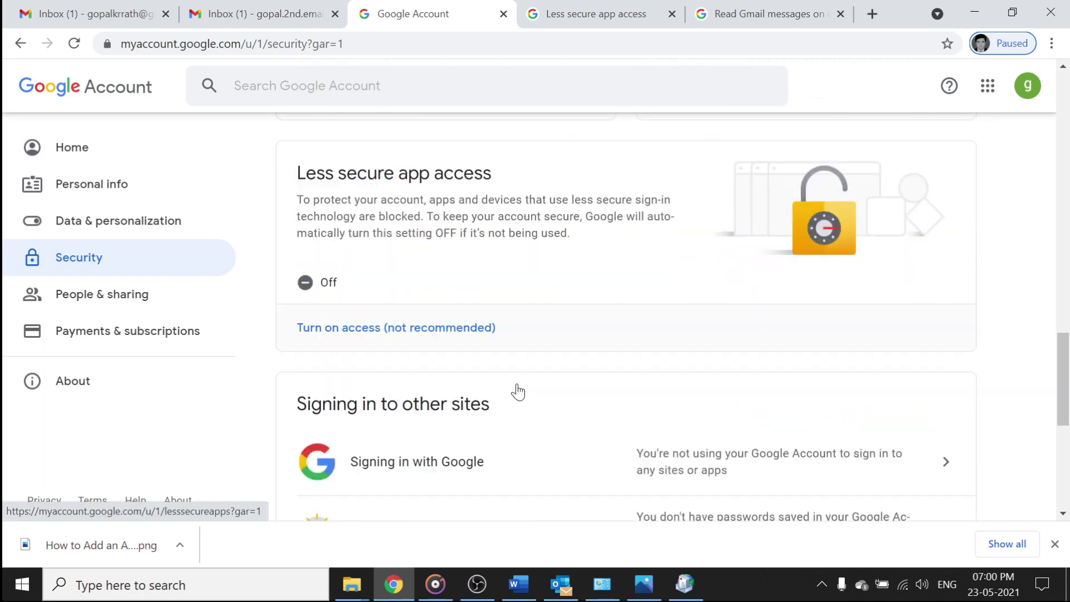
scroll(517, 390, "down", 3)
scroll(473, 418, "up", 5)
left_click(359, 459)
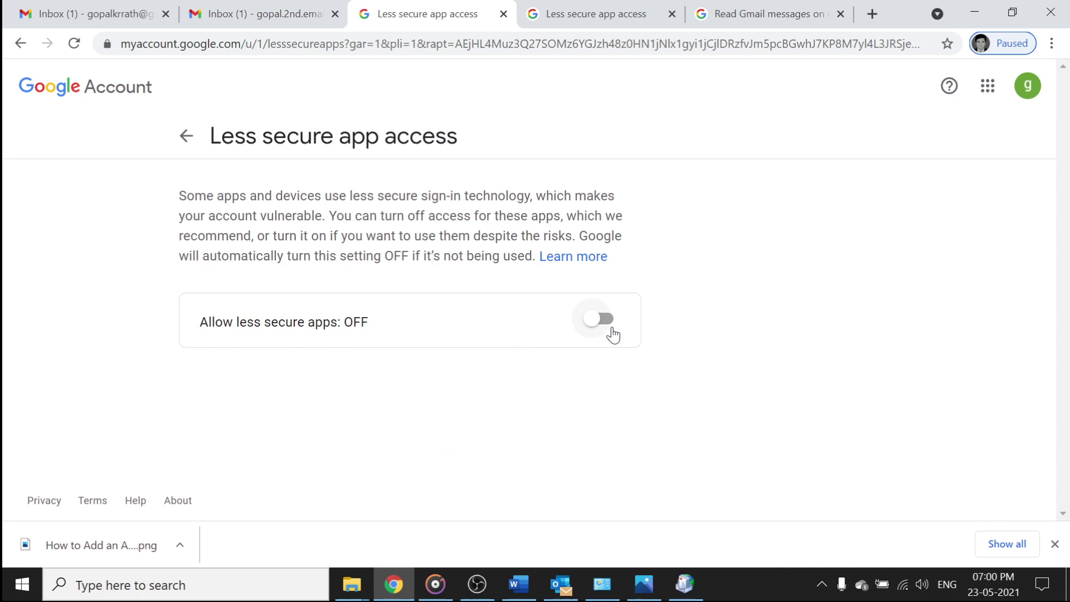
left_click(600, 318)
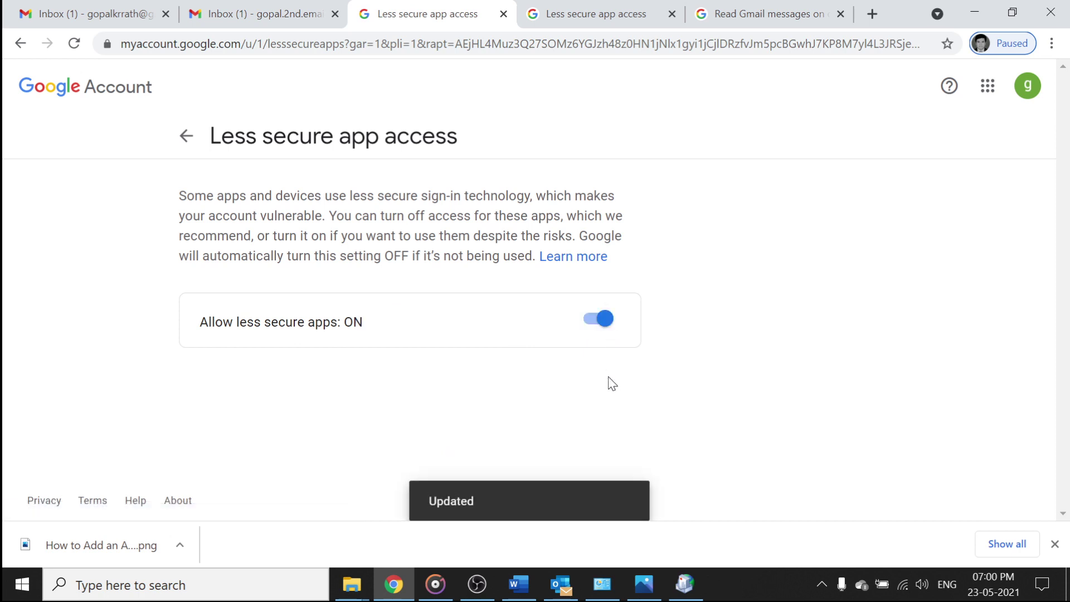
Complete the IMAP setup of the second Gmail account, then close Account Settings and Mail Setup
left_click(685, 583)
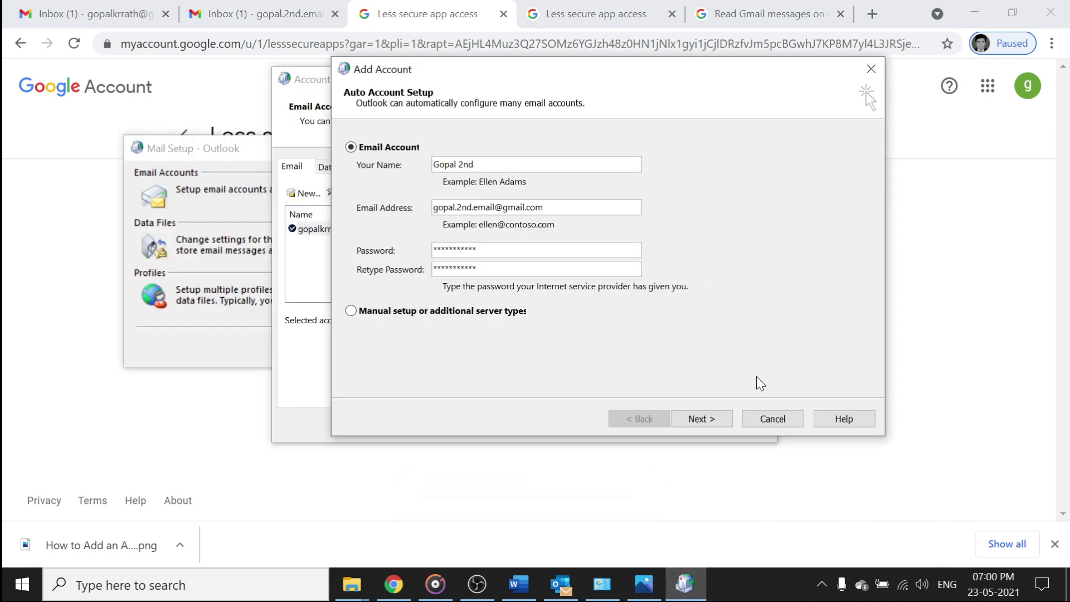
left_click(702, 418)
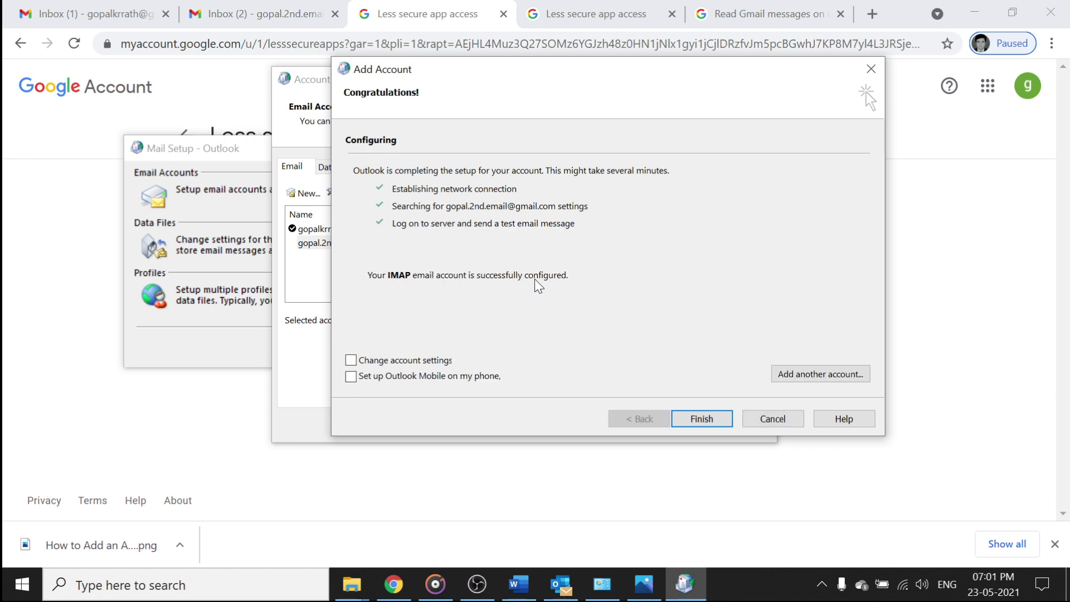
left_click(703, 420)
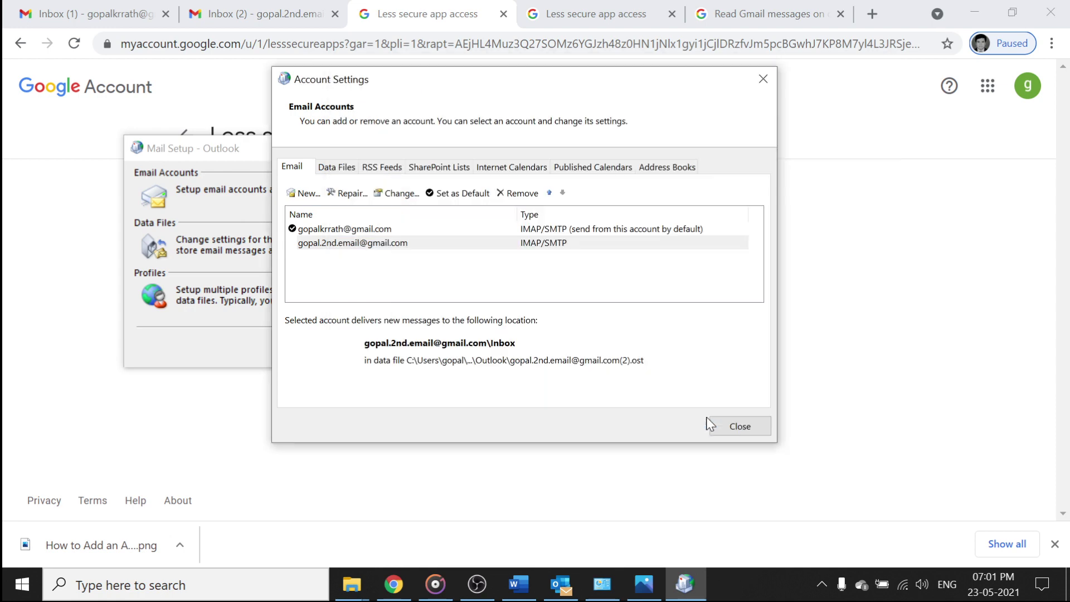
left_click(743, 426)
left_click(456, 350)
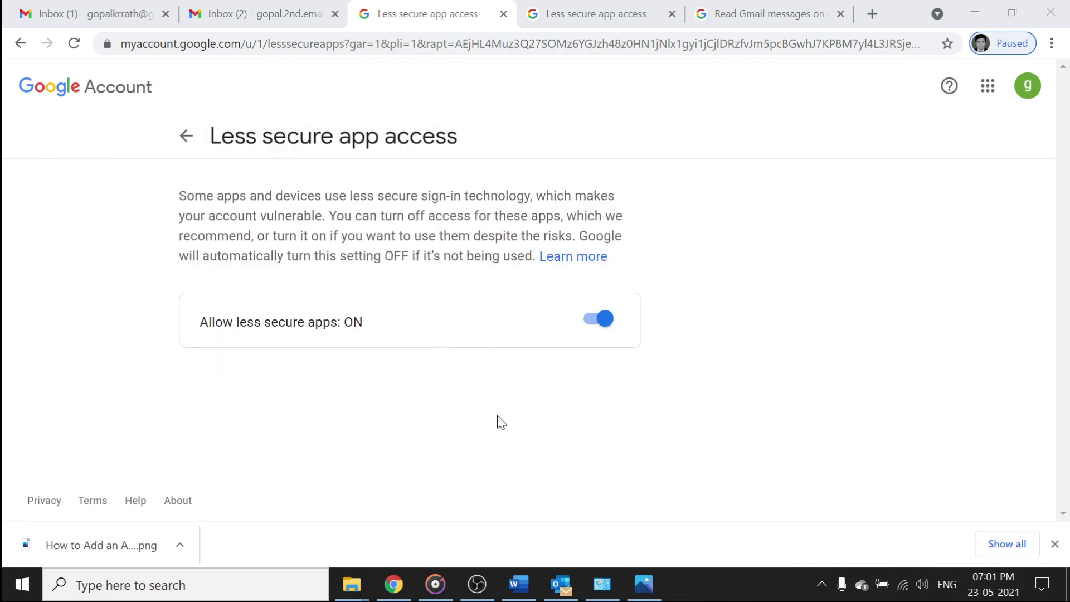
Run Send/Receive All Folders, then close the Google sign-in prompt without signing in
left_click(561, 584)
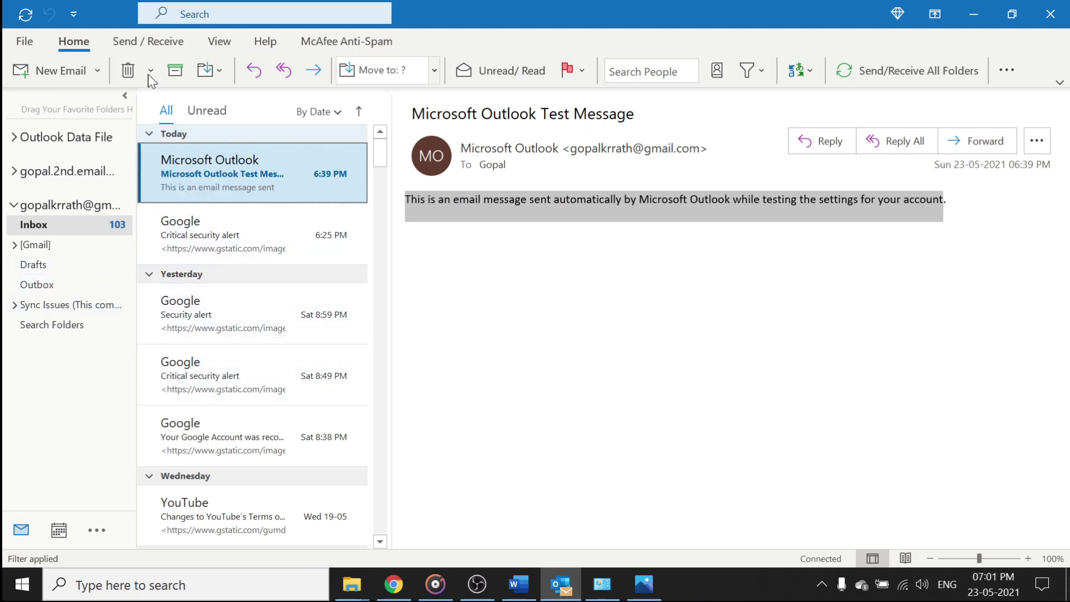
left_click(148, 41)
left_click(52, 72)
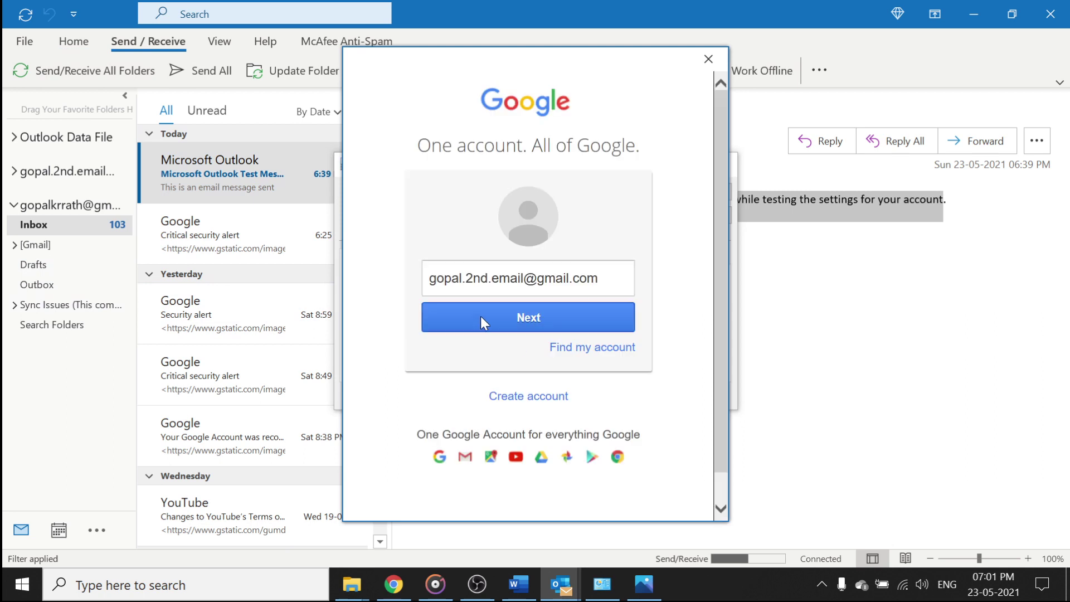
left_click(481, 316)
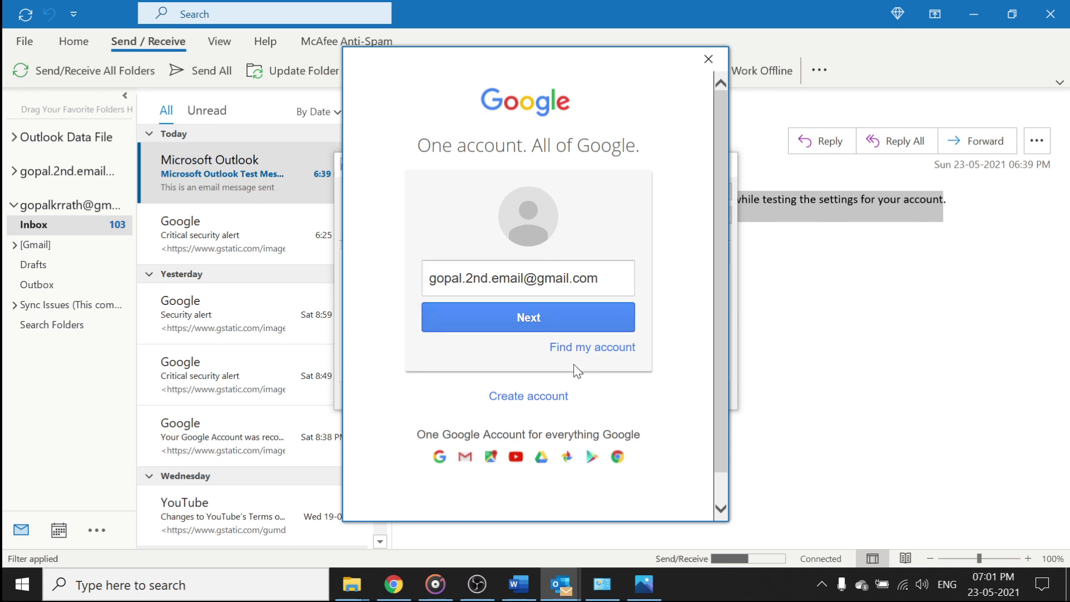
left_click(708, 60)
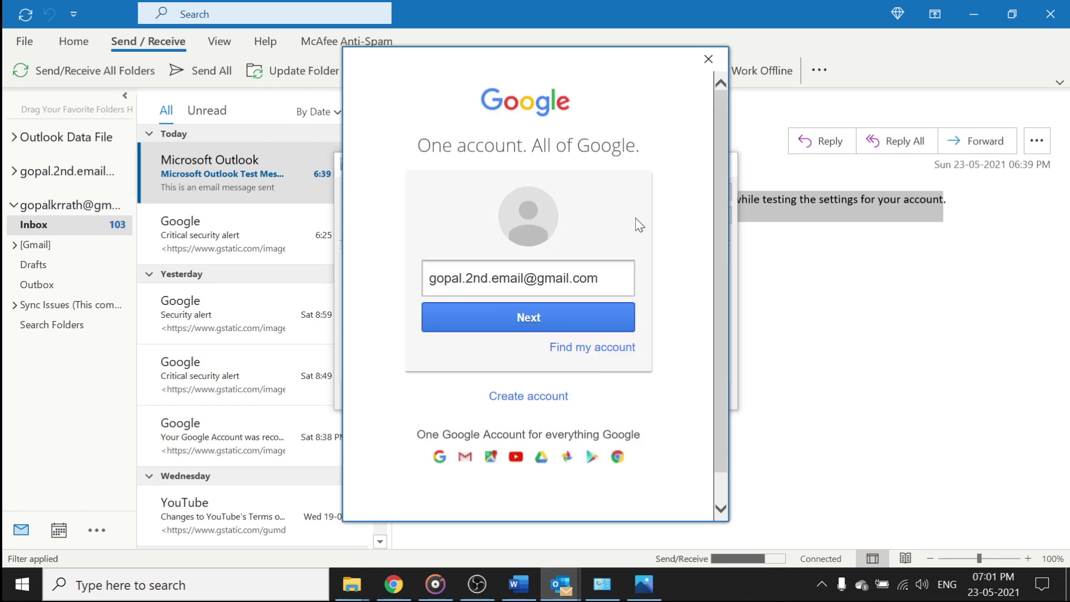
left_click(702, 67)
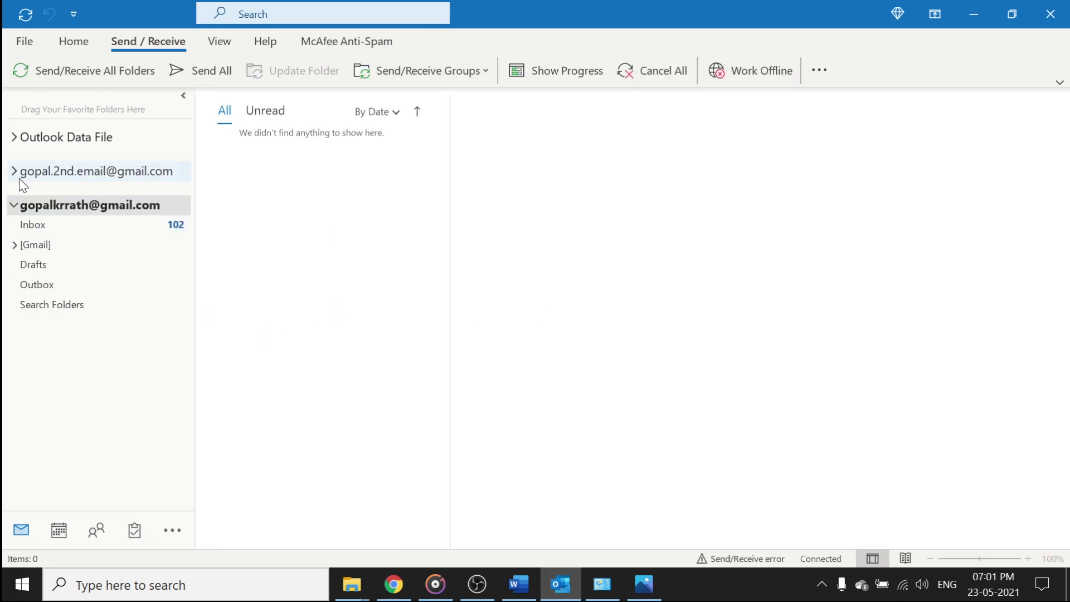
Open the second account's Inbox, sign in to Google with its password, and allow Microsoft access
left_click(19, 176)
left_click(28, 194)
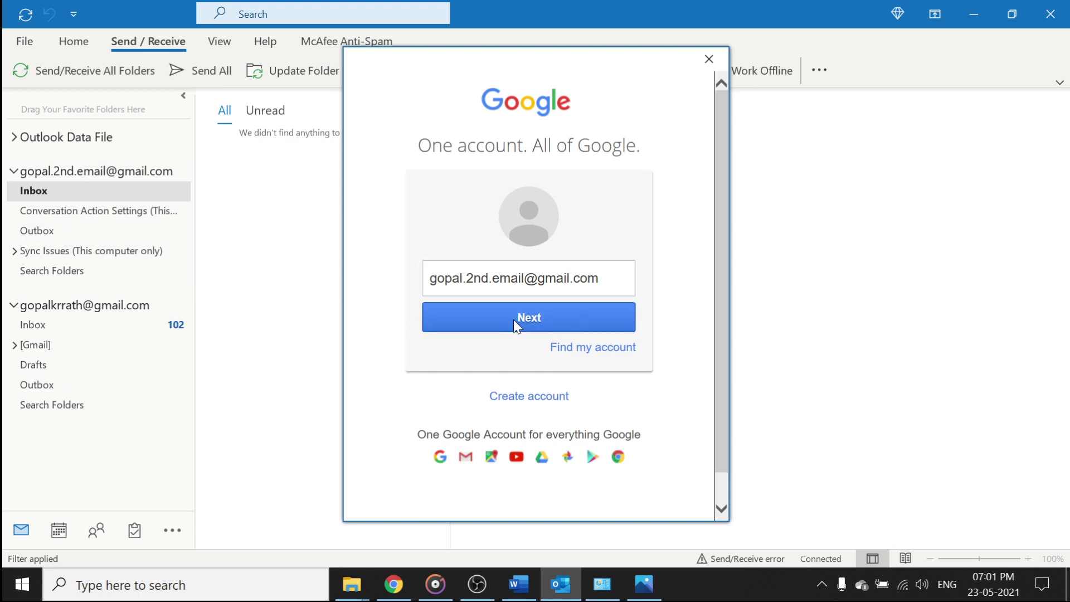
left_click(514, 320)
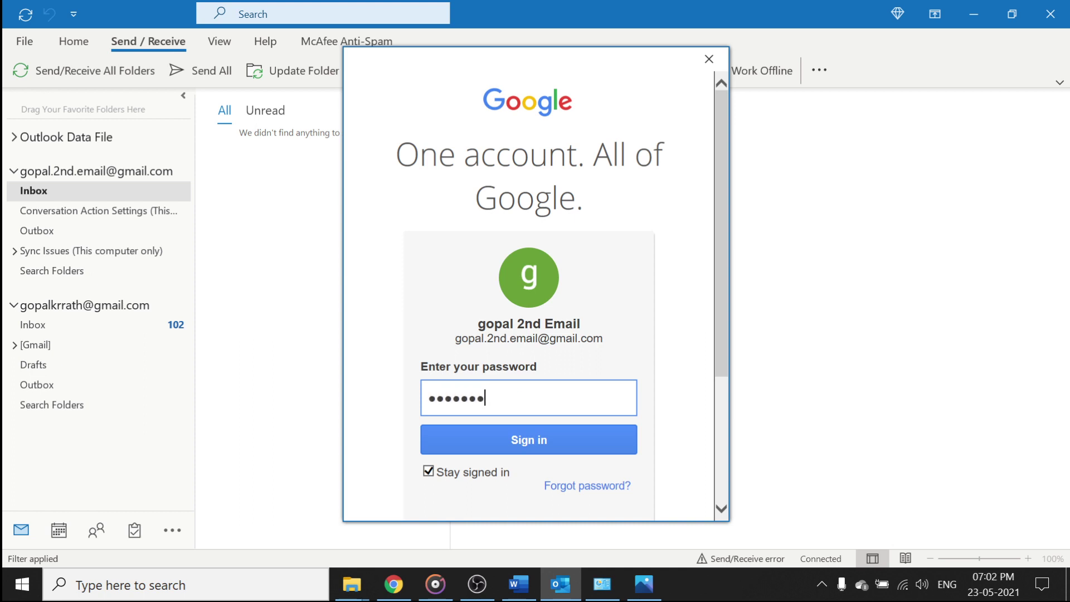
left_click(514, 440)
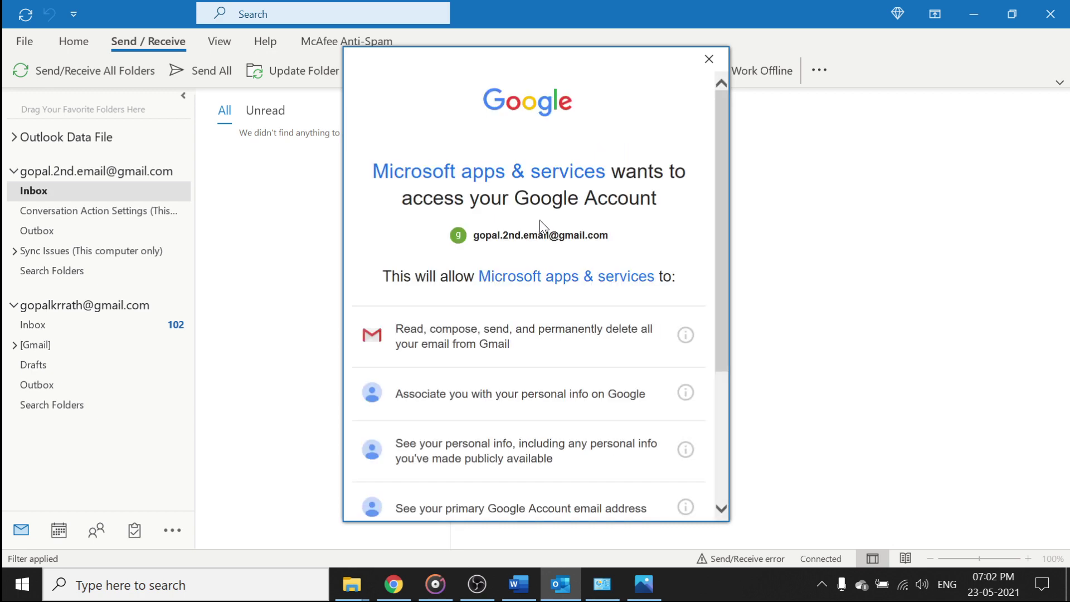
scroll(660, 296, "down", 4)
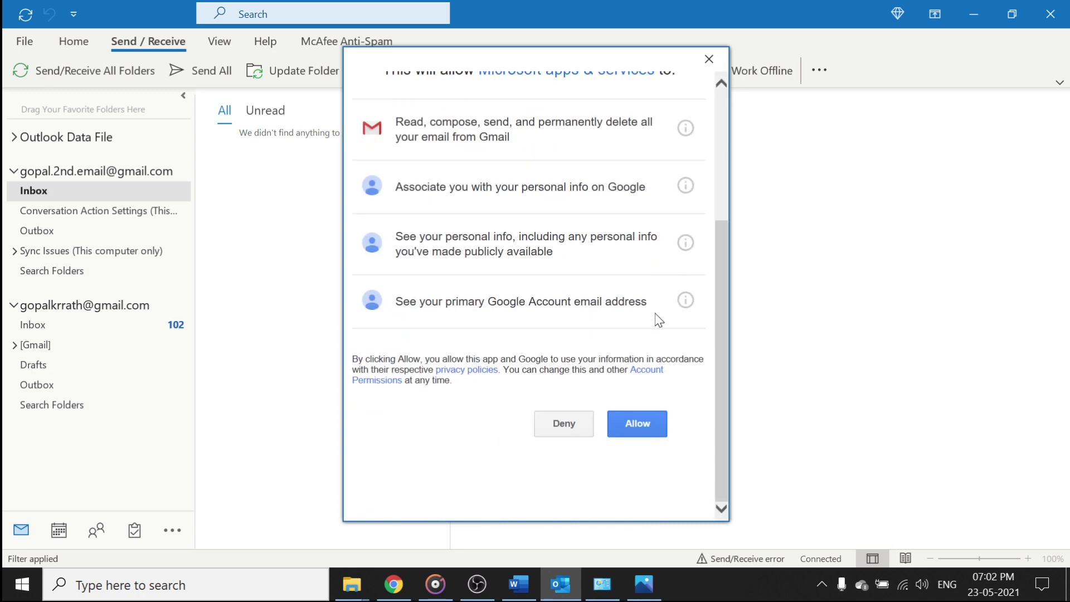
left_click(637, 426)
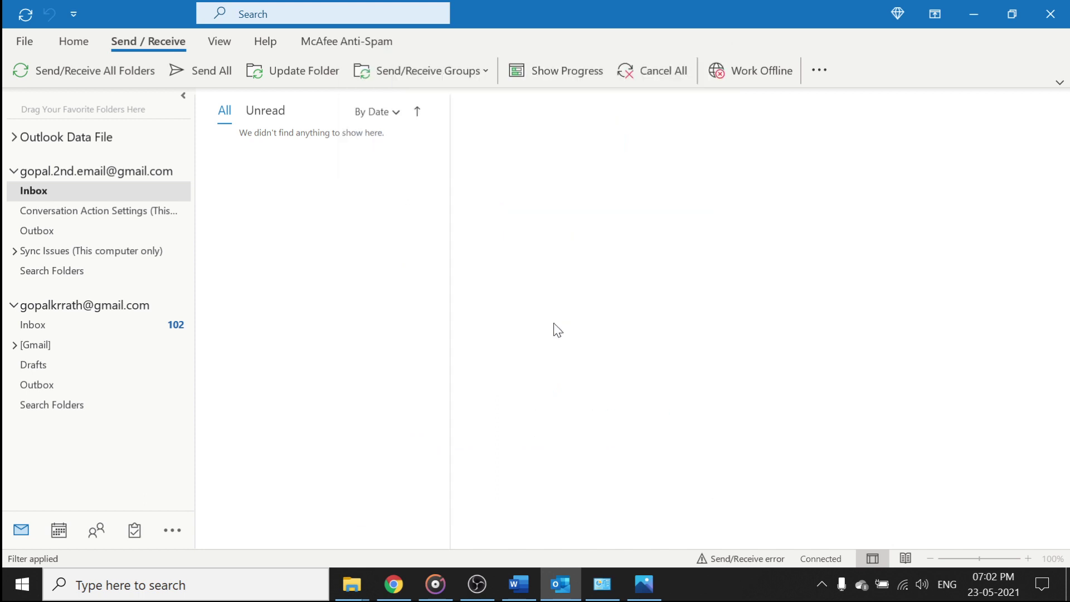
Check the Send/Receive error details, then expand [Gmail] and return to the second account's Inbox
left_click(728, 557)
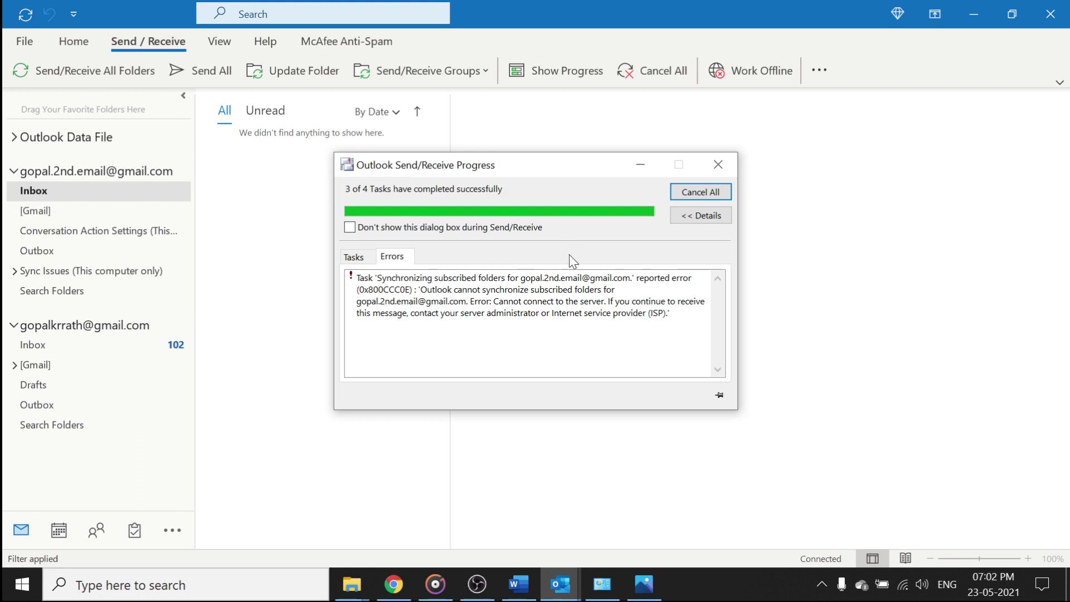
left_click(718, 164)
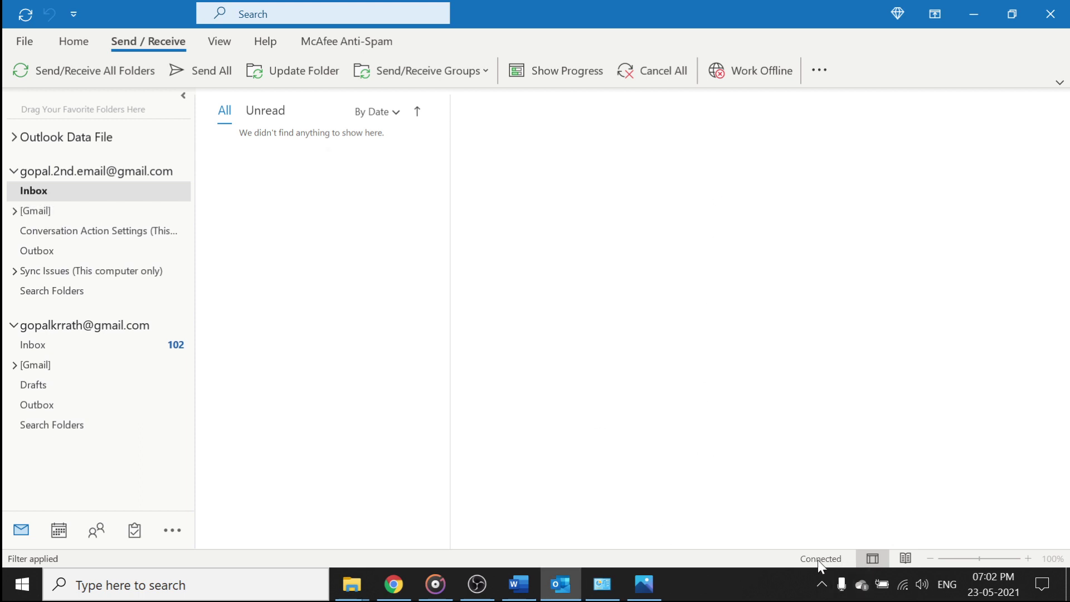
left_click(24, 218)
left_click(16, 211)
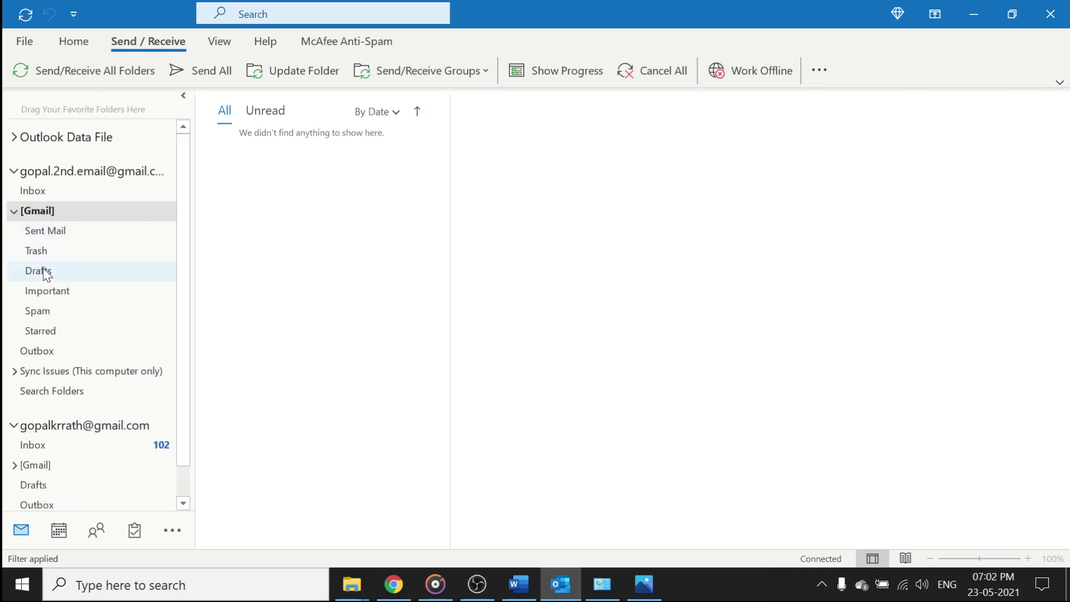
left_click(32, 191)
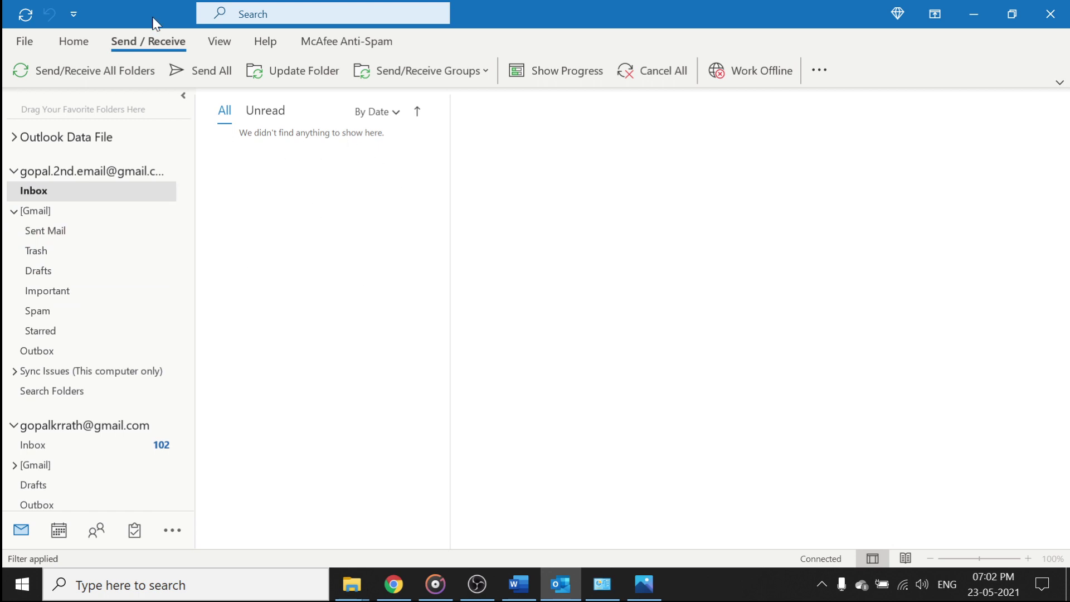
Sync all folders, then open the Microsoft Outlook Test Message and select its text
left_click(85, 69)
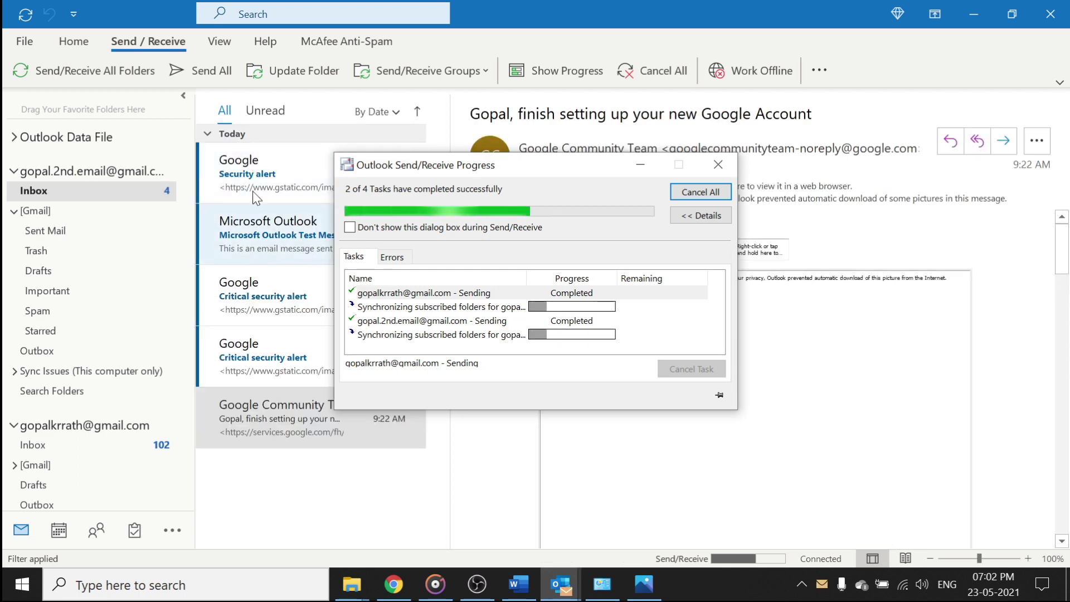
left_click(268, 211)
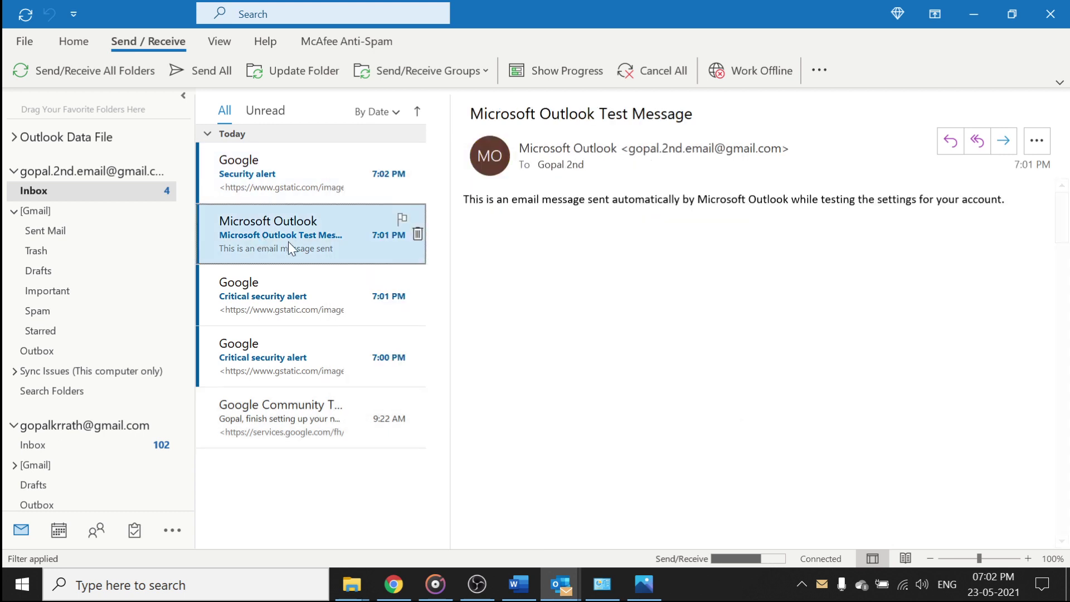
left_click_drag(464, 199, 1001, 200)
left_click(698, 200)
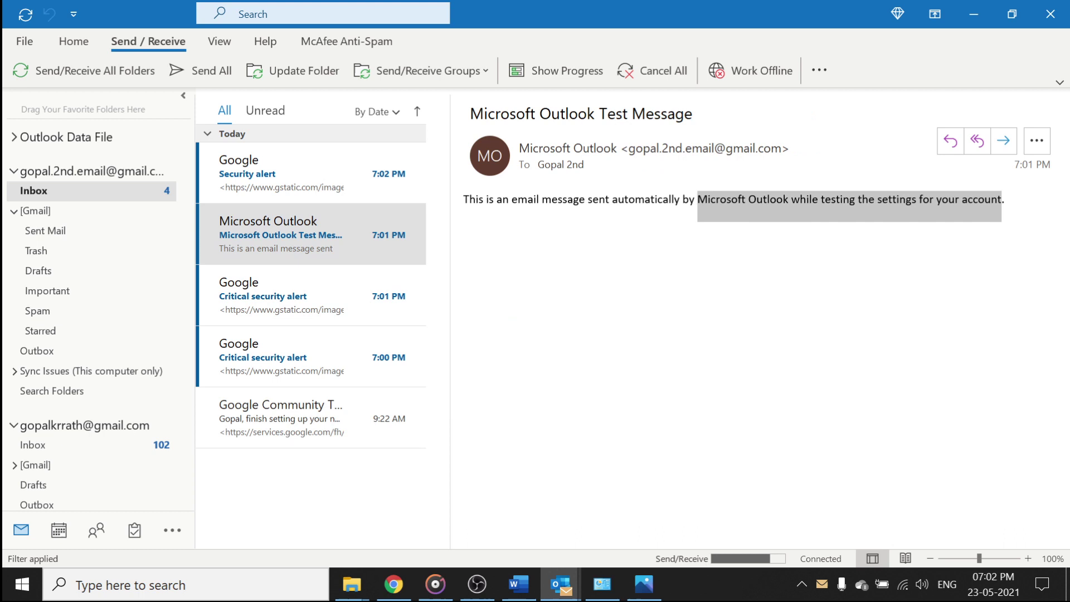